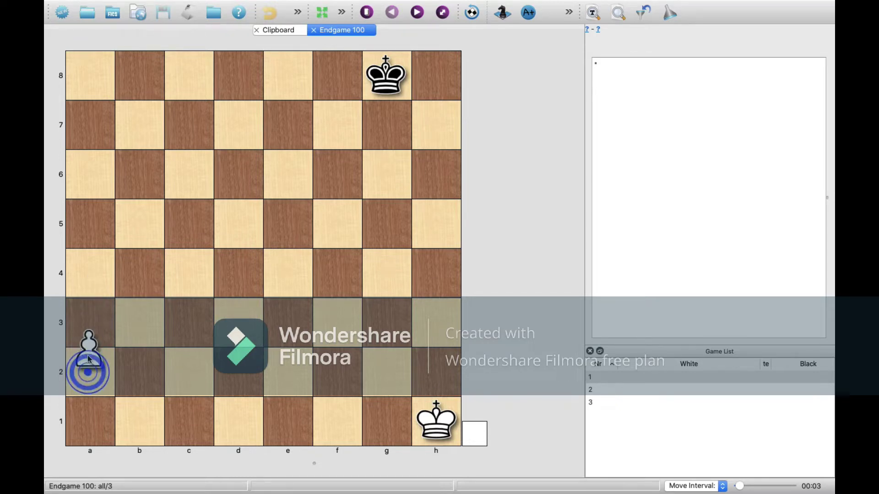
Highlight the squares from e8 down to e4 and from e4 across to a4 on the board
{"action": "left_click", "coordinate": [291, 282]}
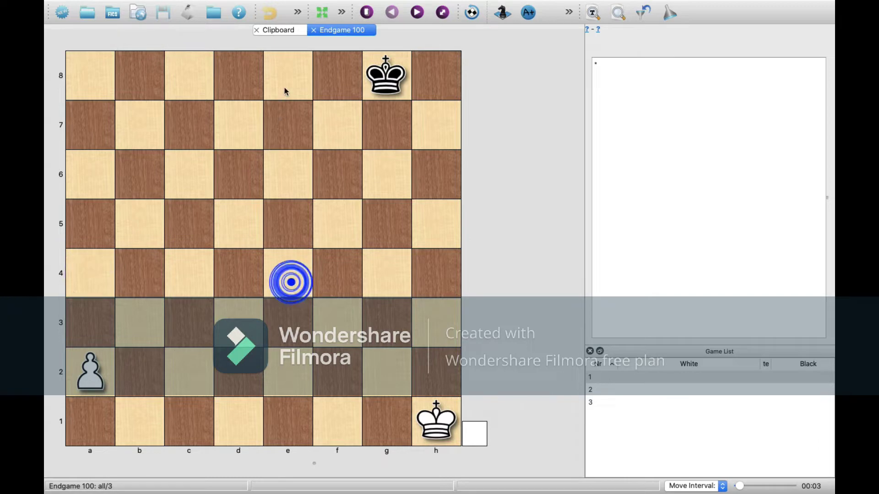
{"action": "right_click", "coordinate": [284, 86]}
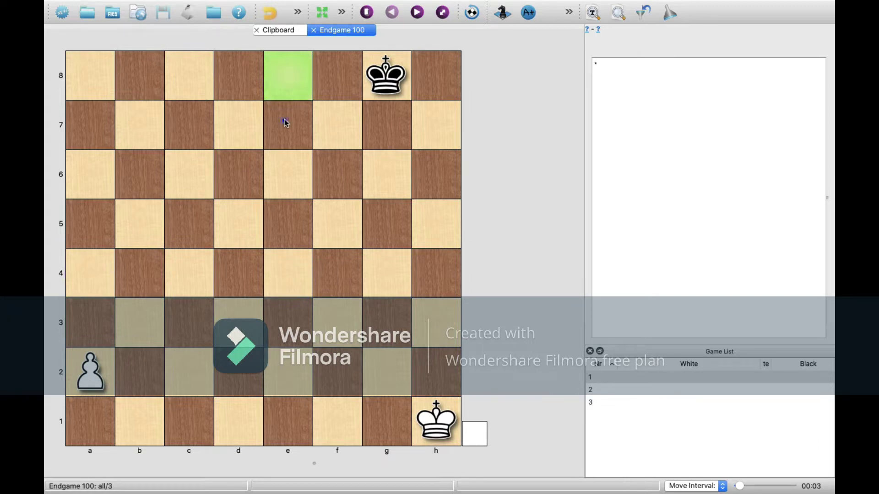
{"action": "right_click", "coordinate": [284, 120]}
{"action": "right_click", "coordinate": [284, 175]}
{"action": "right_click", "coordinate": [284, 237]}
{"action": "right_click", "coordinate": [285, 266]}
{"action": "mouse_move", "coordinate": [285, 270]}
{"action": "left_mouse_down"}
{"action": "mouse_move", "coordinate": [194, 259]}
{"action": "mouse_move", "coordinate": [97, 265]}
{"action": "left_mouse_up"}
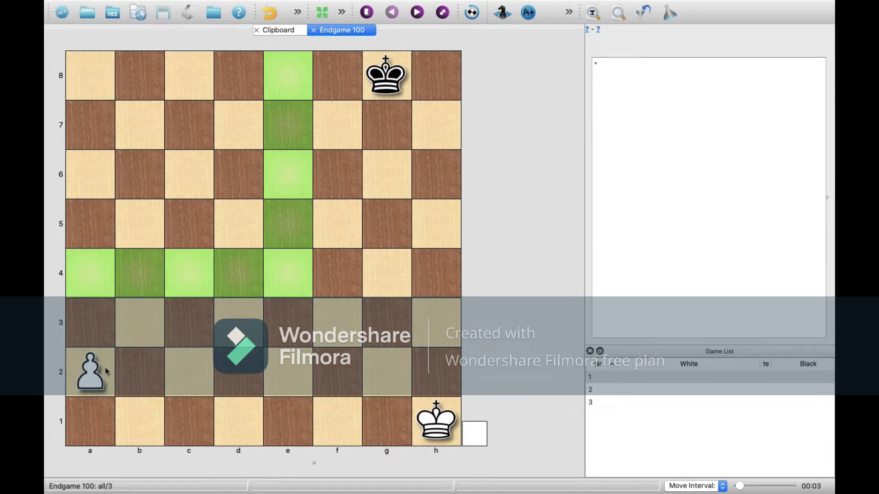
Play the white pawn to a4 and highlight the square's full outline through a4, a8, e8 and e4
{"action": "left_click_drag", "start_coordinate": [105, 370], "coordinate": [97, 277]}
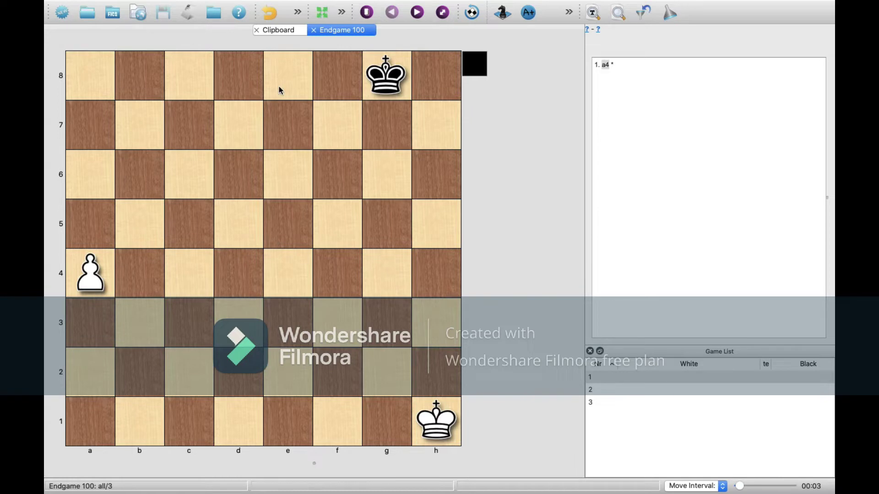
{"action": "mouse_move", "coordinate": [279, 86]}
{"action": "left_mouse_down"}
{"action": "mouse_move", "coordinate": [286, 271]}
{"action": "mouse_move", "coordinate": [116, 273]}
{"action": "mouse_move", "coordinate": [95, 221]}
{"action": "mouse_move", "coordinate": [100, 87]}
{"action": "left_mouse_up"}
{"action": "left_click", "coordinate": [245, 82]}
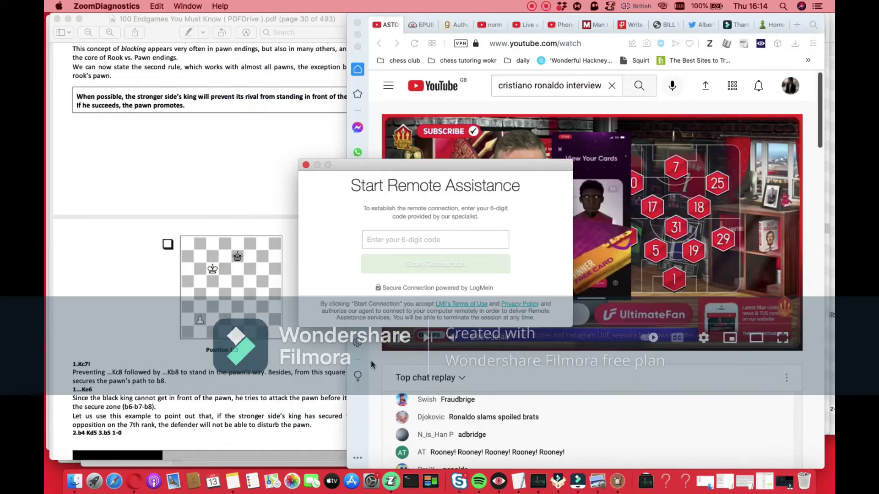
{"action": "right_click", "coordinate": [616, 483]}
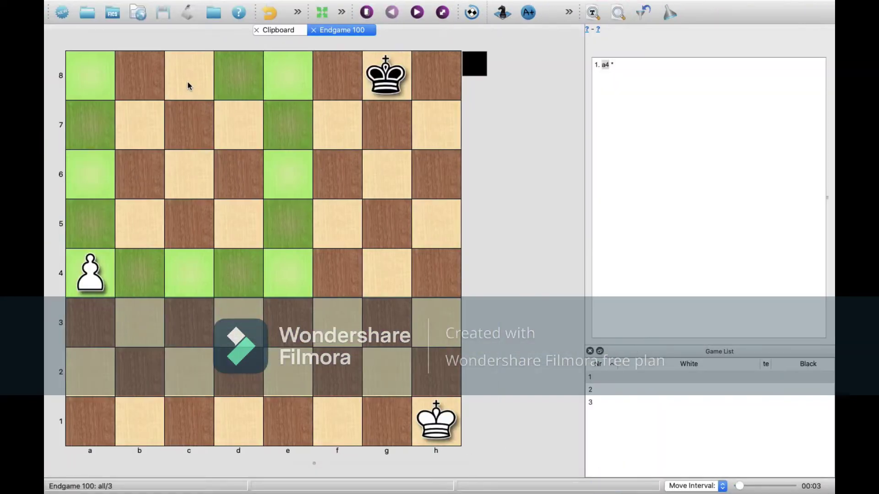
{"action": "left_click", "coordinate": [145, 77]}
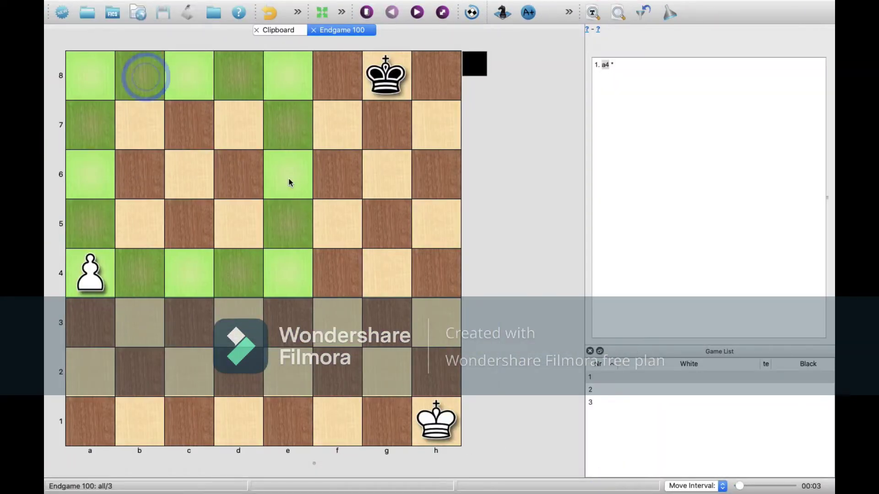
Play the black king to f8 and highlight the squares e8, e7, e6 and g8
{"action": "left_click_drag", "start_coordinate": [378, 93], "coordinate": [335, 77]}
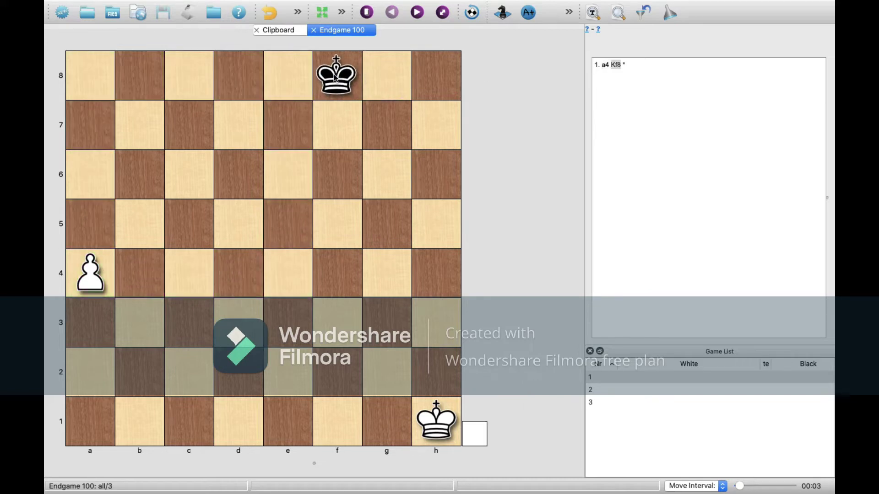
{"action": "left_click", "coordinate": [339, 79]}
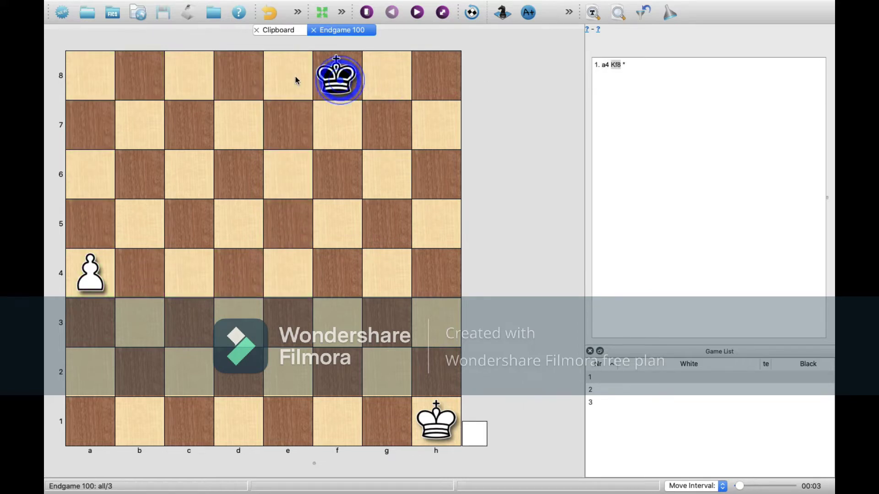
{"action": "left_click", "coordinate": [274, 77]}
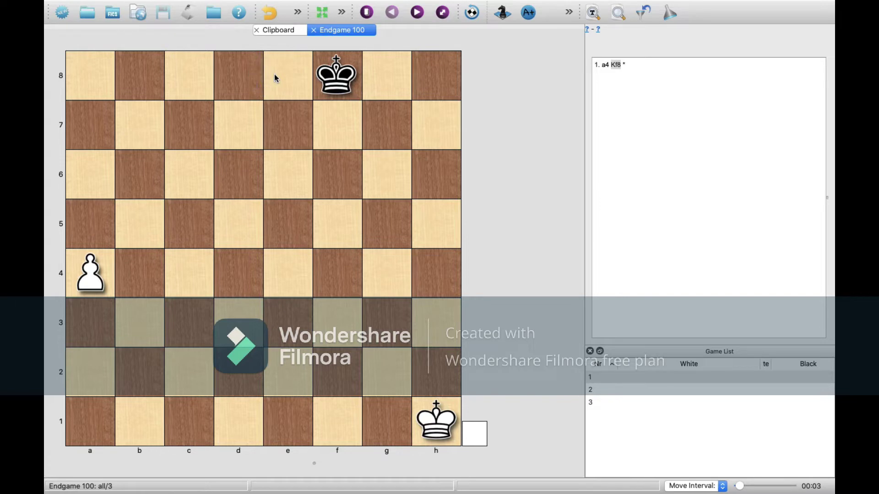
{"action": "left_click", "coordinate": [274, 78]}
{"action": "left_click", "coordinate": [274, 78]}
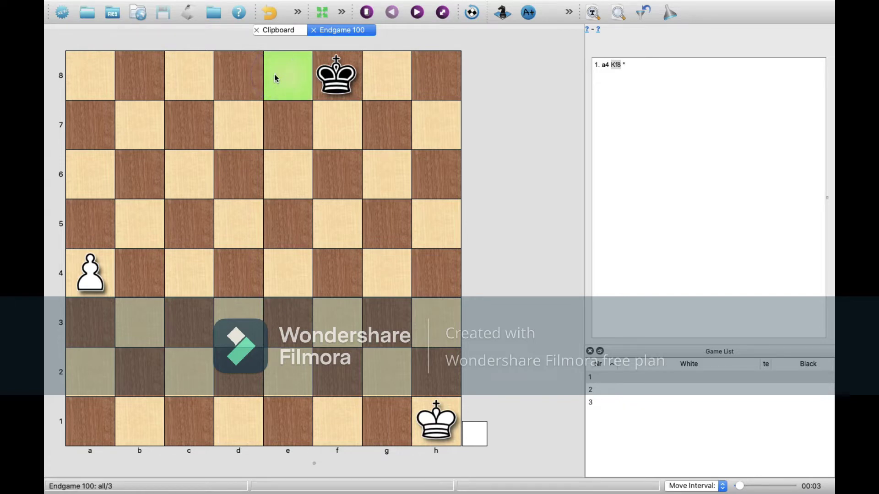
{"action": "left_click", "coordinate": [291, 113]}
{"action": "left_click", "coordinate": [294, 159]}
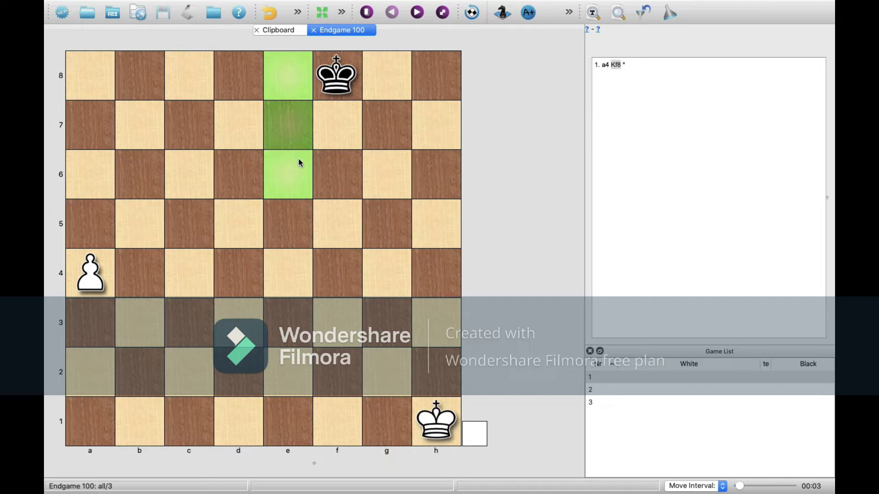
{"action": "left_click", "coordinate": [386, 78]}
{"action": "left_click", "coordinate": [409, 126]}
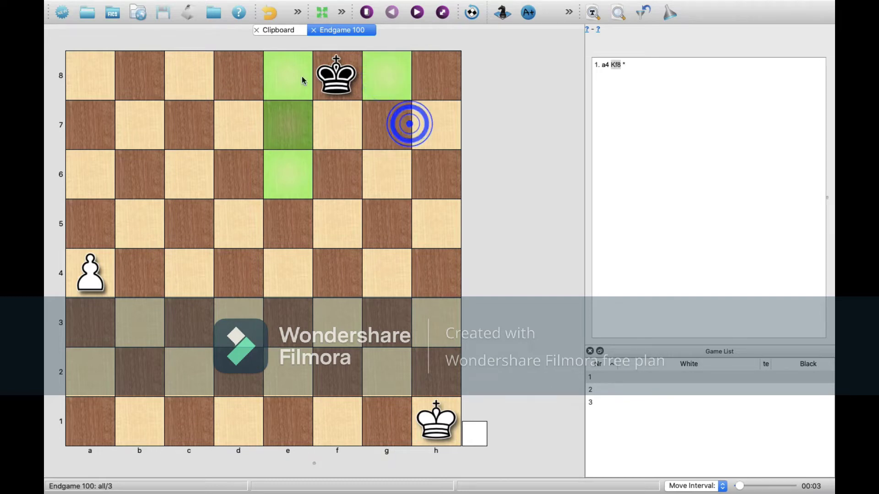
{"action": "left_click", "coordinate": [291, 73]}
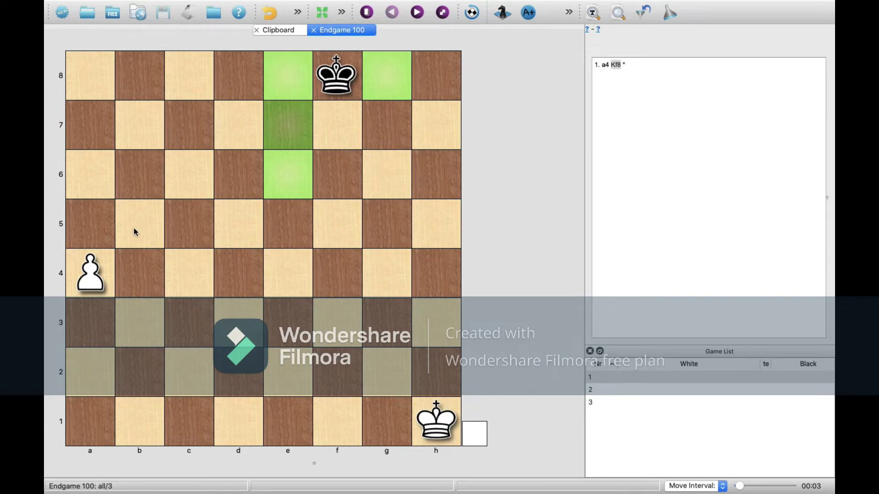
{"action": "left_click_drag", "start_coordinate": [104, 267], "coordinate": [87, 248]}
{"action": "left_click_drag", "start_coordinate": [422, 419], "coordinate": [432, 434]}
{"action": "left_click", "coordinate": [287, 173]}
{"action": "left_click", "coordinate": [296, 102]}
Open game 2 and save the changes made to the current game
{"action": "left_click", "coordinate": [603, 390]}
{"action": "left_click", "coordinate": [440, 454]}
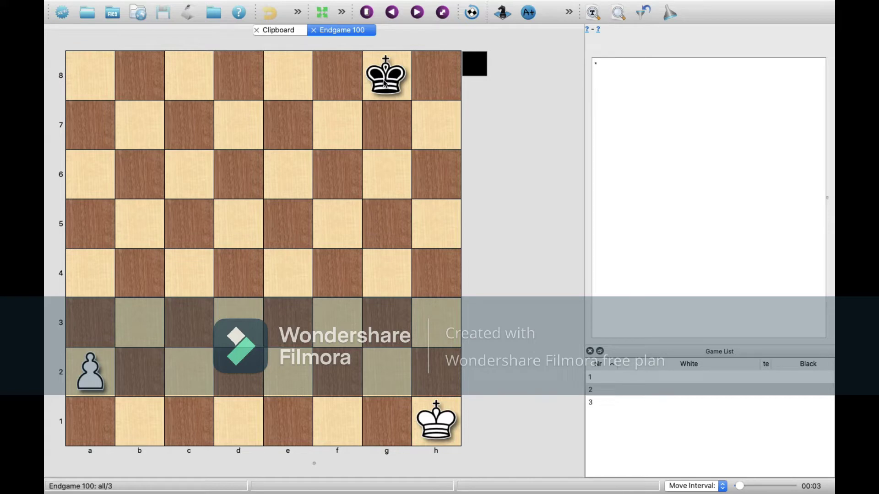
Highlight the third-rank squares from a3 across to f3
{"action": "left_click", "coordinate": [84, 375]}
{"action": "left_click", "coordinate": [90, 377]}
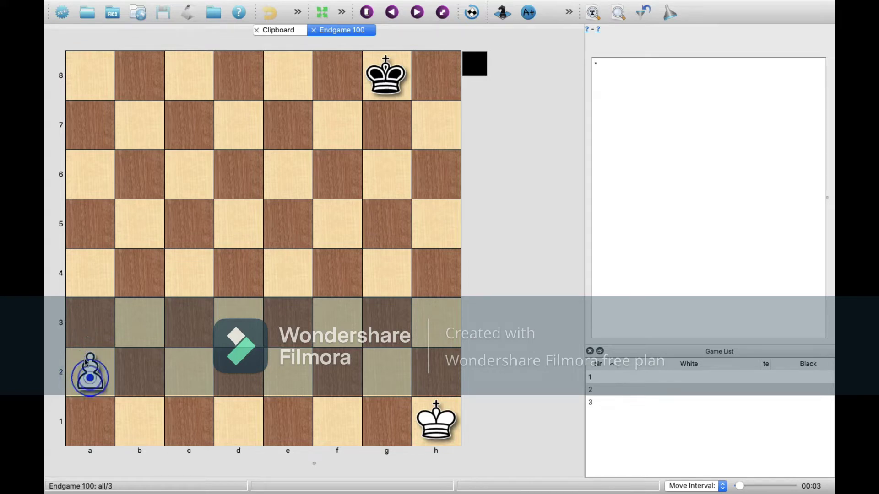
{"action": "left_click", "coordinate": [86, 326]}
{"action": "left_click", "coordinate": [133, 300]}
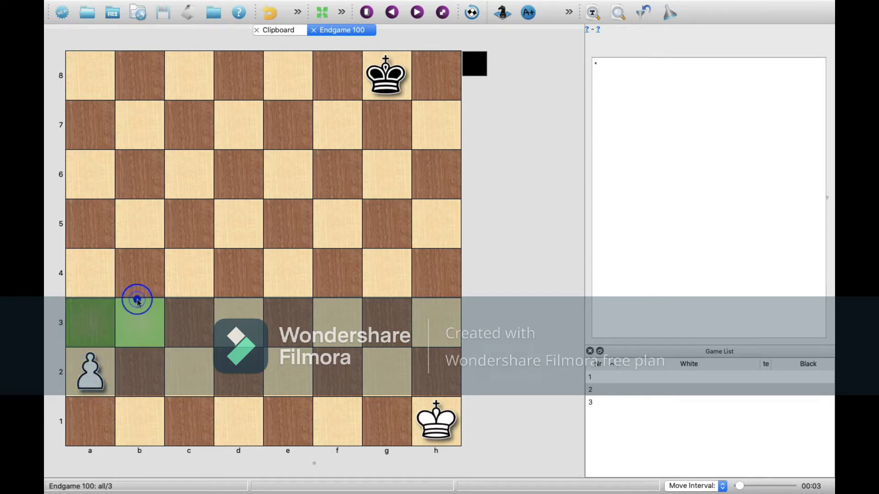
{"action": "left_click", "coordinate": [172, 302]}
{"action": "left_click", "coordinate": [223, 306]}
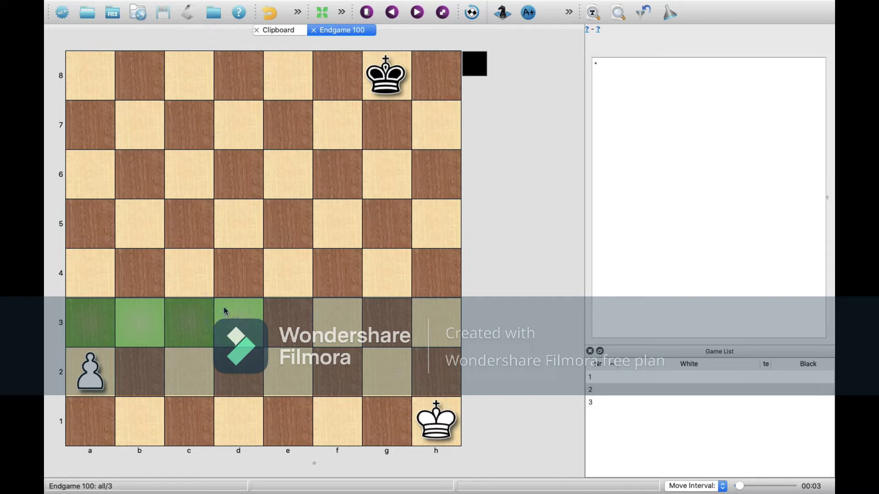
{"action": "left_click", "coordinate": [270, 311]}
{"action": "left_click", "coordinate": [333, 319]}
Highlight the f-file squares from f4 up to f8 and draw an arrow from a2 to a4
{"action": "left_click", "coordinate": [333, 268]}
{"action": "left_click", "coordinate": [337, 216]}
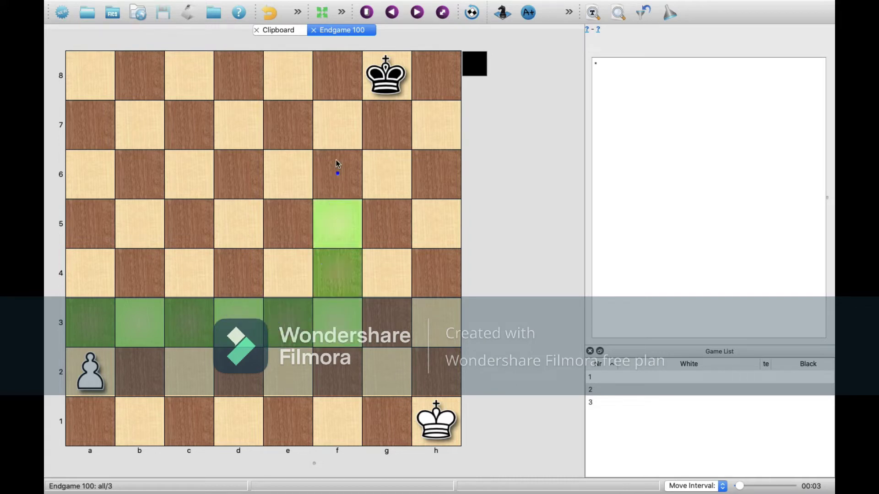
{"action": "left_click", "coordinate": [339, 169]}
{"action": "left_click", "coordinate": [341, 130]}
{"action": "left_click", "coordinate": [337, 96]}
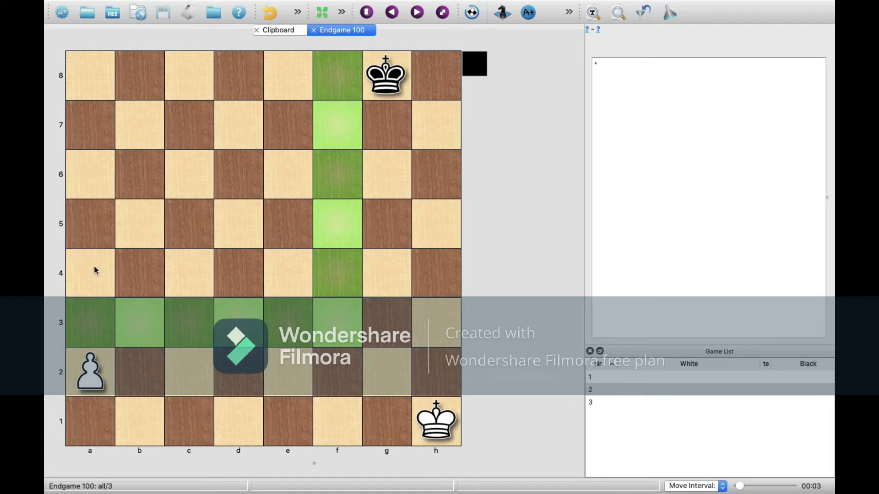
{"action": "left_click_drag", "start_coordinate": [91, 369], "coordinate": [94, 270]}
Play the moves 1... Kf7 2. a4 Ke7 3. a5 Kd7
{"action": "left_click_drag", "start_coordinate": [386, 75], "coordinate": [339, 83]}
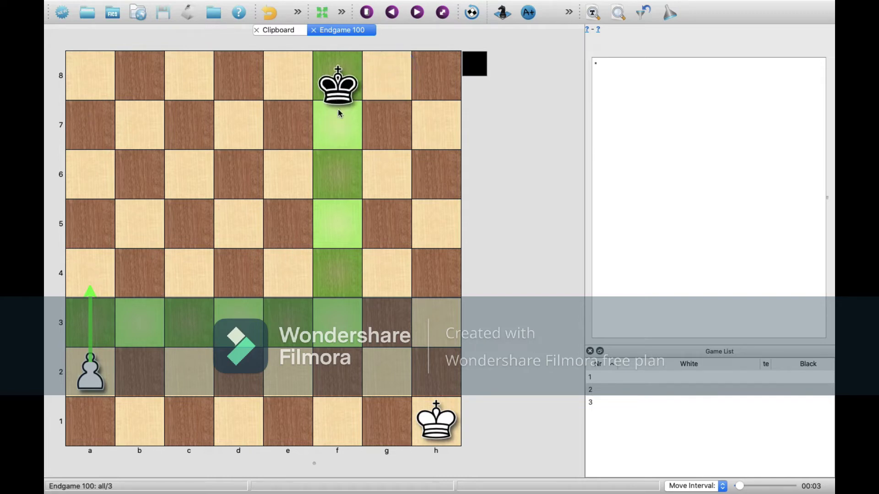
{"action": "left_click_drag", "start_coordinate": [340, 114], "coordinate": [337, 125]}
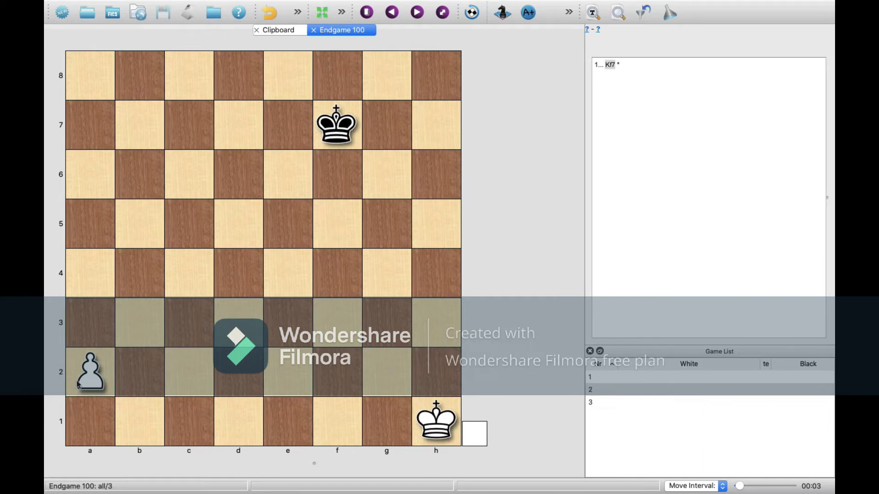
{"action": "left_click_drag", "start_coordinate": [77, 384], "coordinate": [89, 275]}
{"action": "left_click_drag", "start_coordinate": [324, 140], "coordinate": [287, 130]}
{"action": "left_click_drag", "start_coordinate": [90, 274], "coordinate": [99, 217]}
{"action": "left_click_drag", "start_coordinate": [265, 127], "coordinate": [238, 127]}
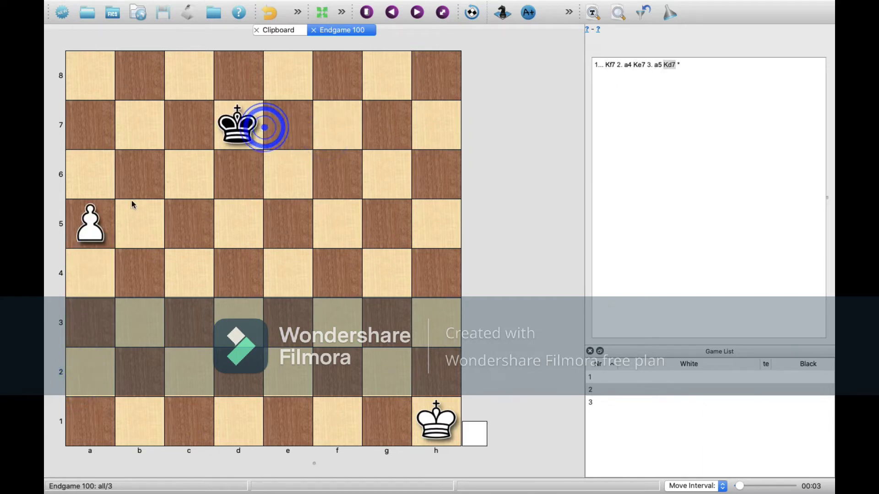
Continue the line with 4. a6 Kc7 5. a7 Kb7 6. a8=Q+ Kxa8
{"action": "left_click_drag", "start_coordinate": [92, 207], "coordinate": [90, 174]}
{"action": "left_click_drag", "start_coordinate": [221, 122], "coordinate": [187, 124]}
{"action": "left_click_drag", "start_coordinate": [85, 168], "coordinate": [90, 125]}
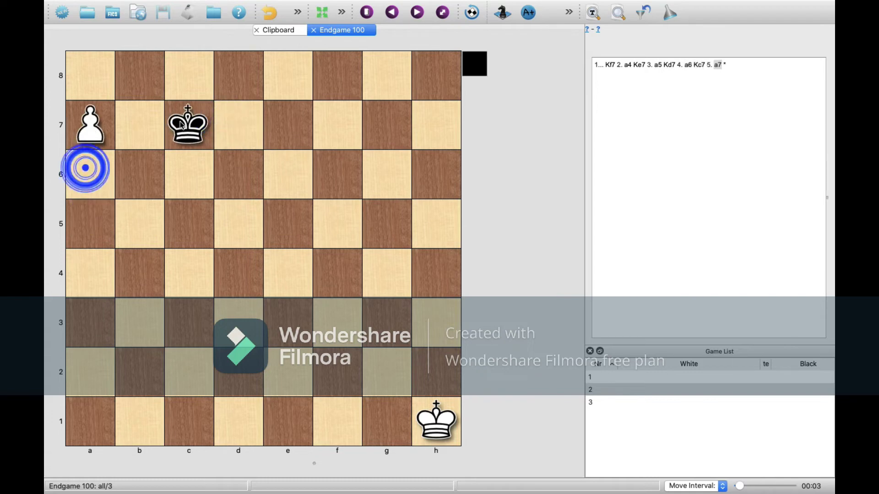
{"action": "left_click_drag", "start_coordinate": [182, 125], "coordinate": [92, 78]}
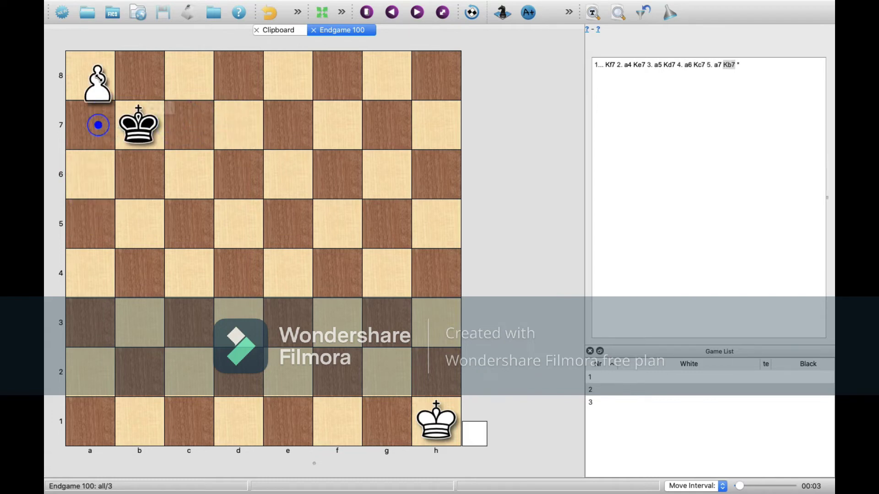
{"action": "left_click", "coordinate": [119, 114]}
{"action": "left_click_drag", "start_coordinate": [134, 119], "coordinate": [90, 75]}
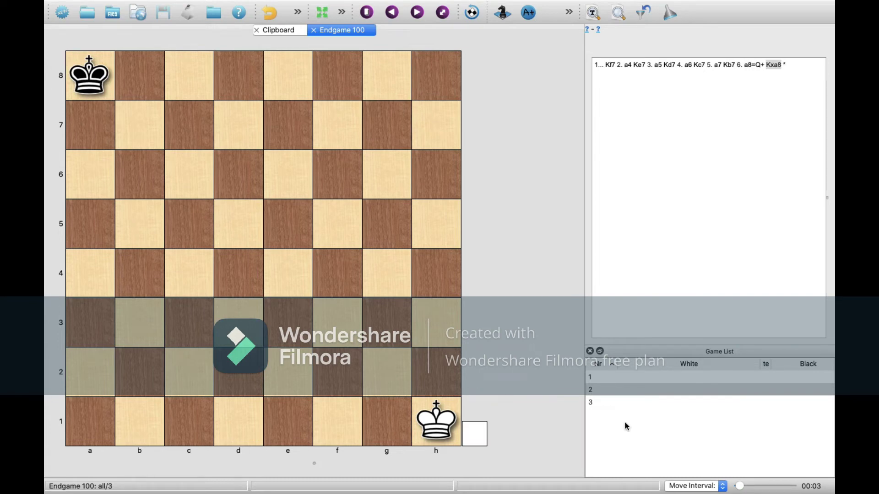
Open game 1, saving the current game, and start a variation with 1. a4 Kf7
{"action": "double_click", "coordinate": [600, 379]}
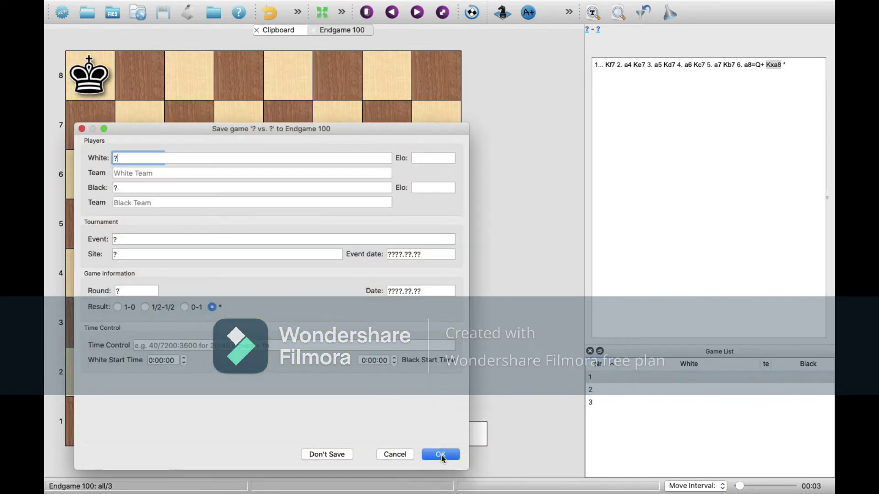
{"action": "left_click", "coordinate": [441, 455]}
{"action": "left_click_drag", "start_coordinate": [87, 368], "coordinate": [82, 279]}
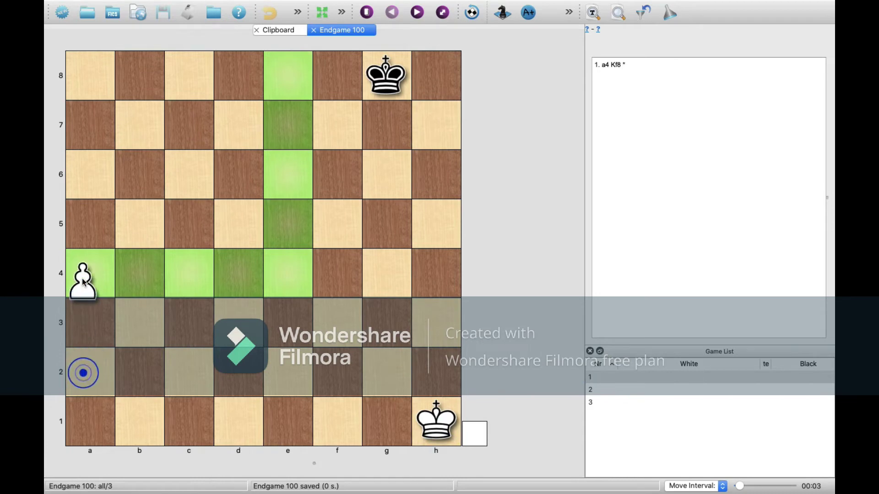
{"action": "left_click_drag", "start_coordinate": [374, 87], "coordinate": [323, 136]}
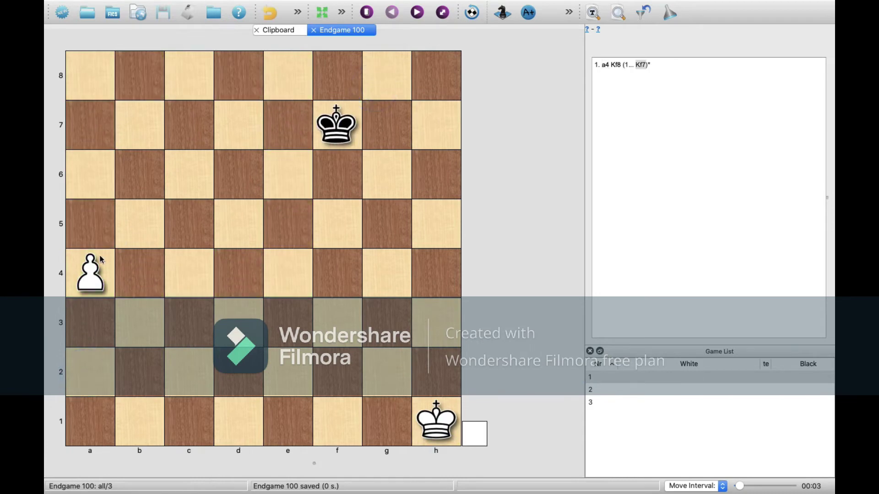
Continue the variation with 2. a5 Ke7 3. a6 Kd7 4. a7 Kc7 5. a8=Q
{"action": "left_click_drag", "start_coordinate": [98, 256], "coordinate": [97, 225]}
{"action": "left_click_drag", "start_coordinate": [332, 123], "coordinate": [286, 126]}
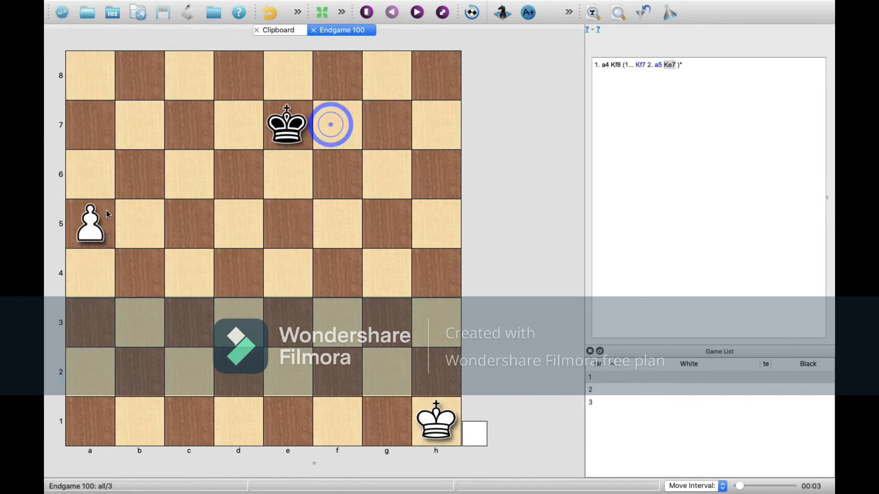
{"action": "left_click_drag", "start_coordinate": [91, 213], "coordinate": [90, 174]}
{"action": "left_click_drag", "start_coordinate": [290, 128], "coordinate": [236, 126]}
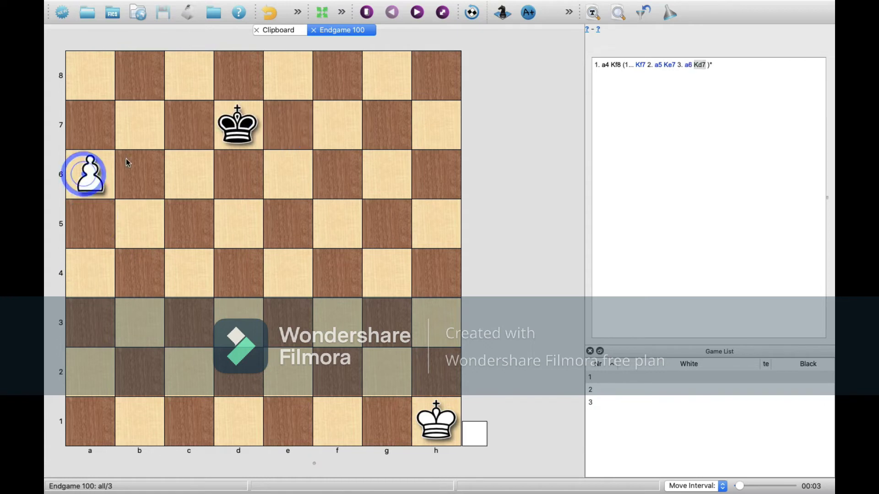
{"action": "left_click_drag", "start_coordinate": [89, 162], "coordinate": [90, 124]}
{"action": "left_click_drag", "start_coordinate": [228, 122], "coordinate": [189, 124]}
{"action": "left_click_drag", "start_coordinate": [87, 114], "coordinate": [89, 75]}
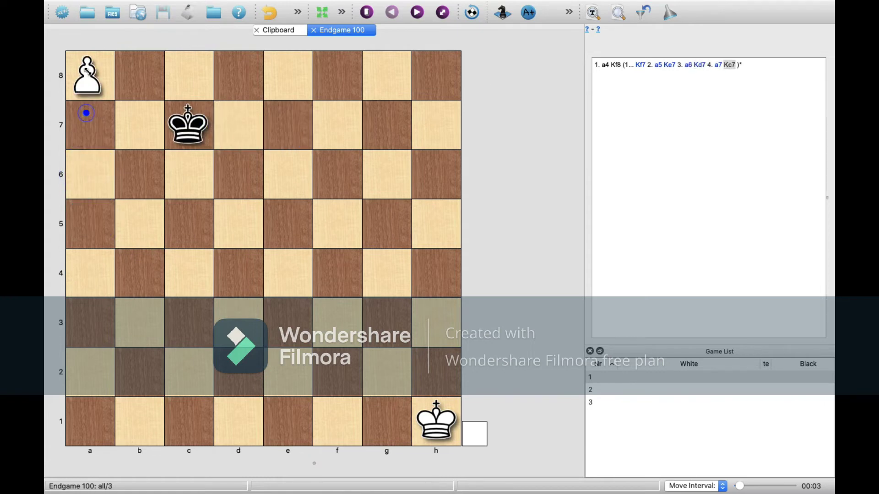
{"action": "left_click", "coordinate": [107, 109]}
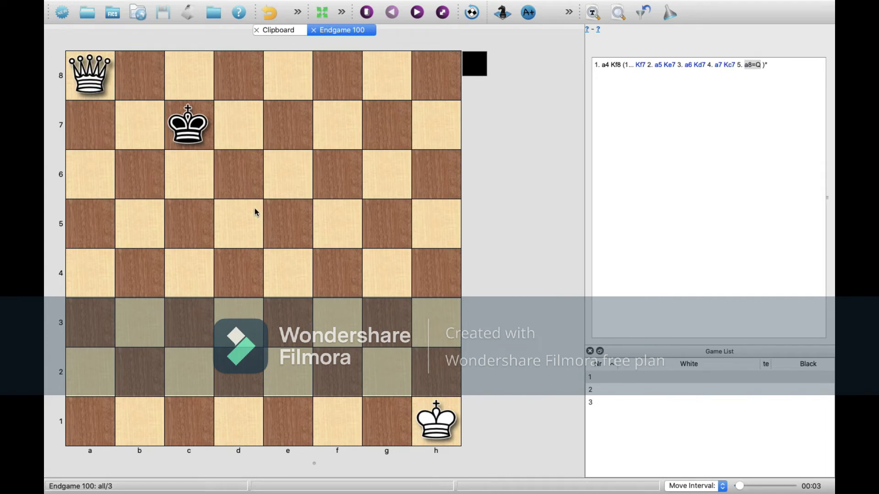
Open game 3, saving the current game, and play the white king to c7
{"action": "left_click", "coordinate": [606, 402]}
{"action": "left_click", "coordinate": [449, 455]}
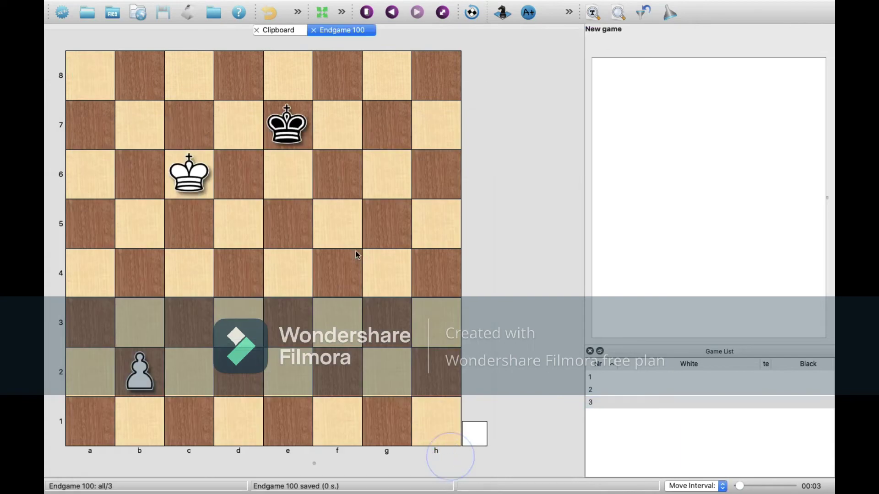
{"action": "mouse_move", "coordinate": [182, 174]}
{"action": "left_mouse_down"}
{"action": "mouse_move", "coordinate": [186, 137]}
{"action": "mouse_move", "coordinate": [188, 169]}
{"action": "left_mouse_up"}
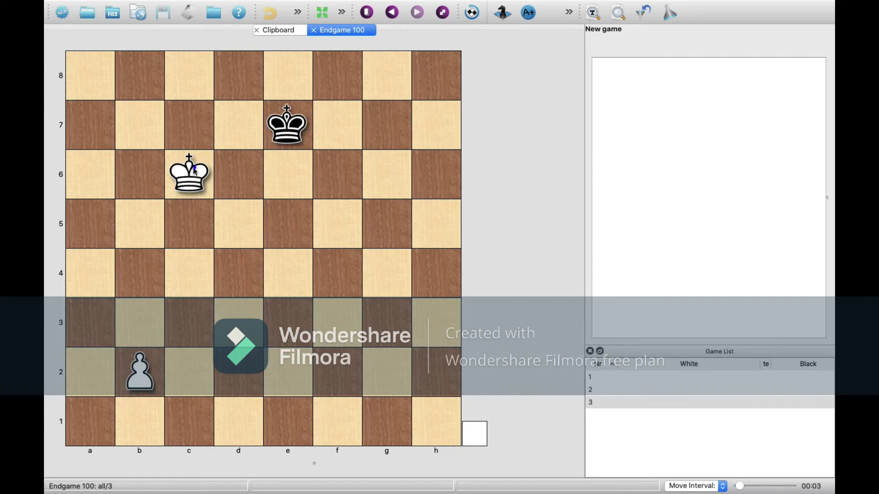
{"action": "left_click_drag", "start_coordinate": [195, 171], "coordinate": [190, 140]}
{"action": "left_click_drag", "start_coordinate": [300, 136], "coordinate": [202, 122]}
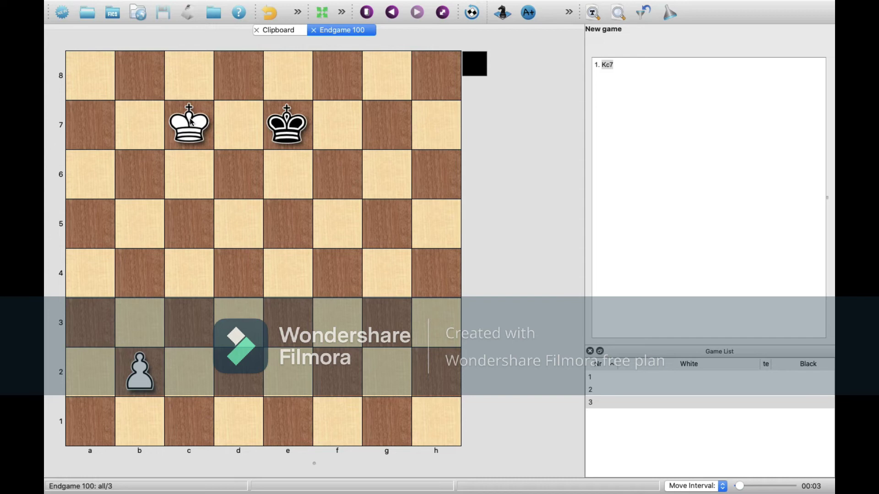
Return to game 3's starting position and add the variation 1. b4 Kd8 2. b5 Kc8 3. b6 Kb8
{"action": "key", "text": "Left"}
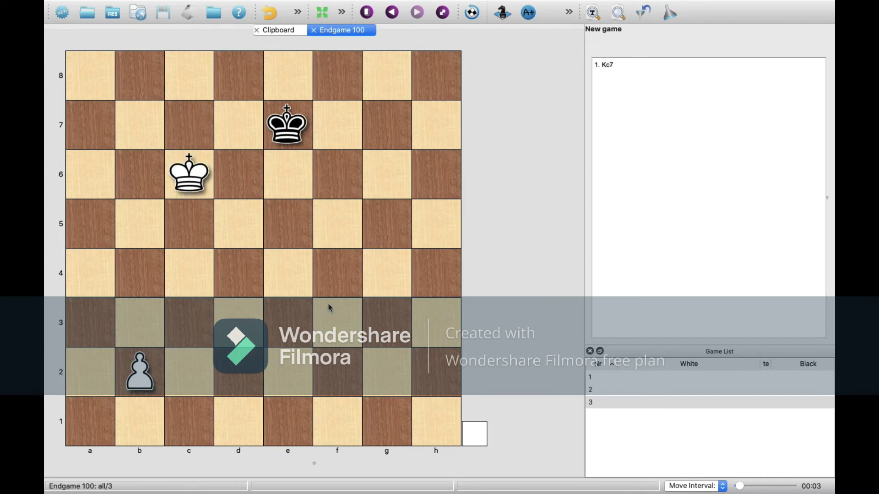
{"action": "left_click_drag", "start_coordinate": [156, 351], "coordinate": [140, 273]}
{"action": "left_click_drag", "start_coordinate": [279, 114], "coordinate": [238, 76]}
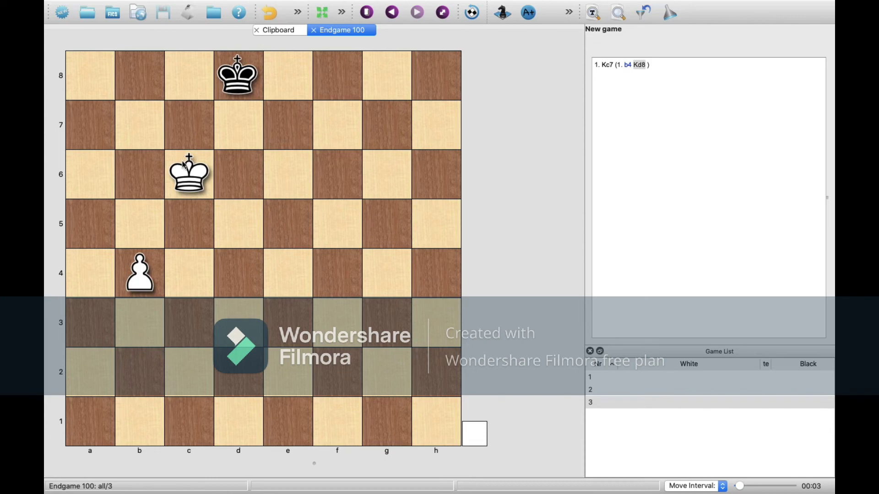
{"action": "left_click_drag", "start_coordinate": [143, 253], "coordinate": [139, 224]}
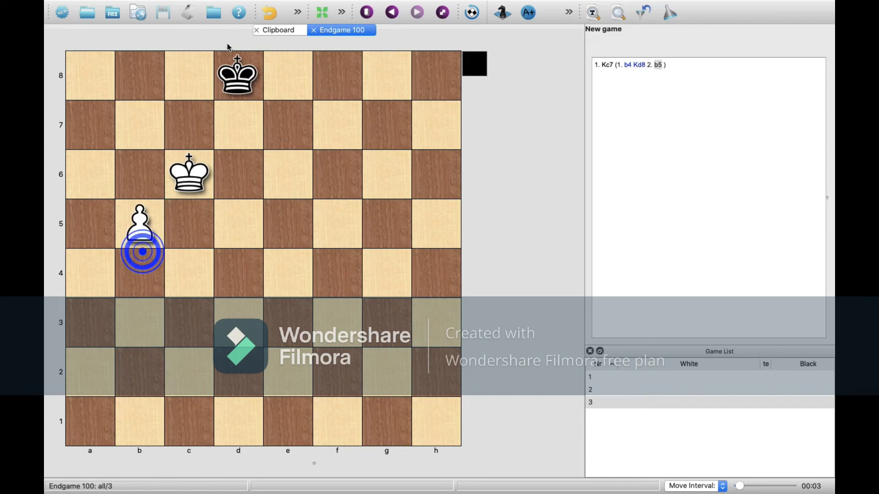
{"action": "left_click_drag", "start_coordinate": [235, 75], "coordinate": [188, 76]}
{"action": "left_click_drag", "start_coordinate": [138, 223], "coordinate": [140, 174]}
{"action": "left_click_drag", "start_coordinate": [182, 76], "coordinate": [139, 75]}
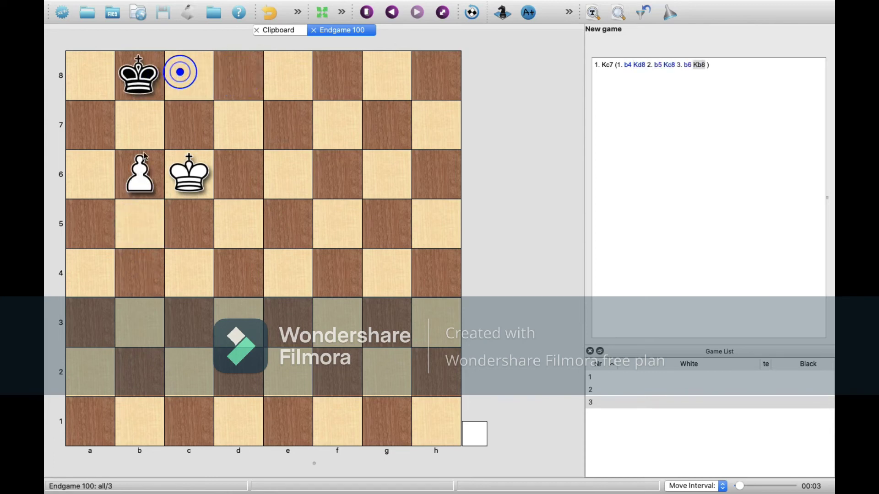
Continue the variation with 4. b7 Ka7 5. Kc7
{"action": "left_click_drag", "start_coordinate": [141, 165], "coordinate": [139, 124]}
{"action": "left_click_drag", "start_coordinate": [130, 87], "coordinate": [113, 137]}
{"action": "left_click_drag", "start_coordinate": [190, 162], "coordinate": [176, 92]}
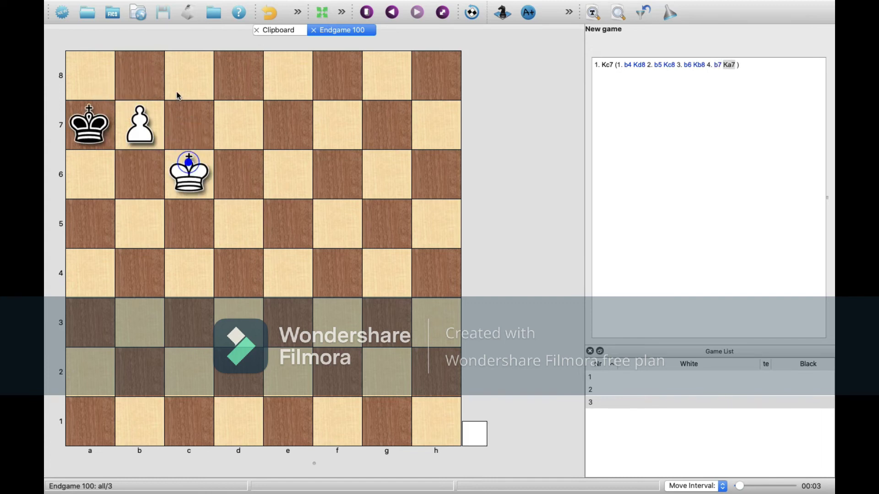
{"action": "left_click_drag", "start_coordinate": [194, 175], "coordinate": [191, 131]}
Go back to the position after 1. b4 Kd8 and add the sub-variation 2. Kb7 Kd7 3. b5 Kd6 4. b6
{"action": "key", "text": "Left"}
{"action": "key", "text": "Left"}
{"action": "key", "text": "Left"}
{"action": "key", "text": "Left"}
{"action": "key", "text": "Left"}
{"action": "key", "text": "Left"}
{"action": "key", "text": "Left"}
{"action": "key", "text": "Left"}
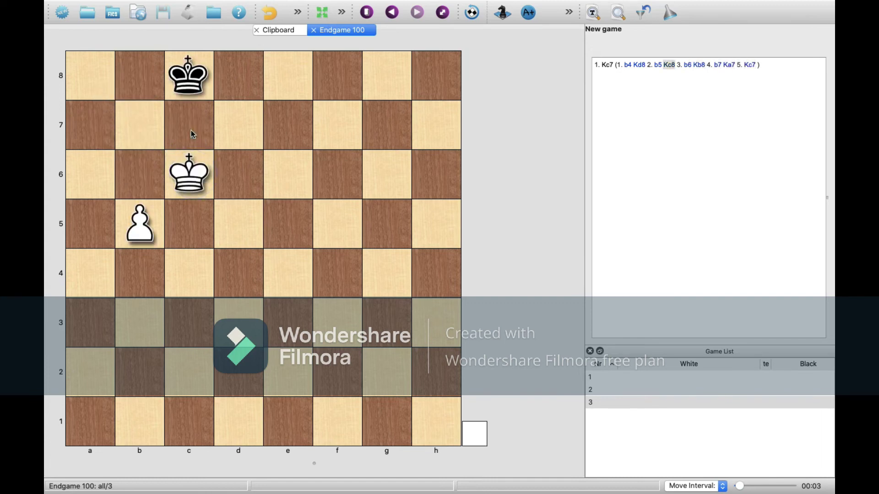
{"action": "key", "text": "Right"}
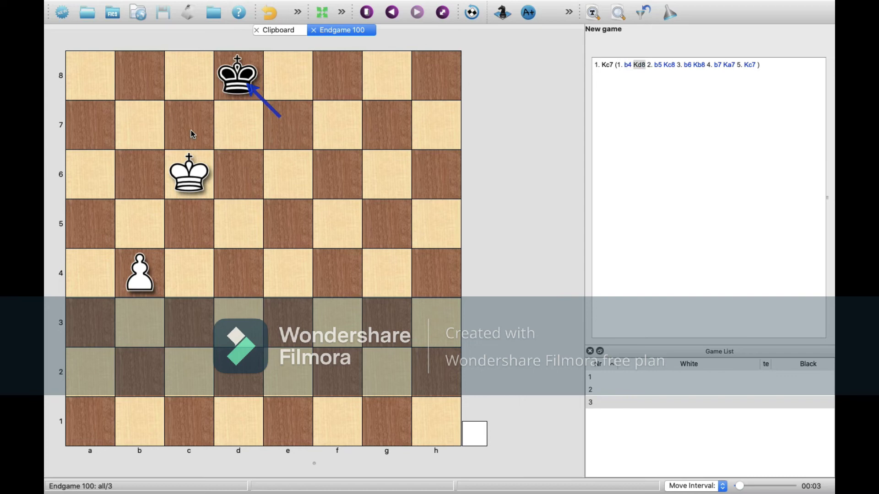
{"action": "left_click_drag", "start_coordinate": [197, 161], "coordinate": [140, 126]}
{"action": "left_click_drag", "start_coordinate": [237, 81], "coordinate": [239, 128]}
{"action": "left_click_drag", "start_coordinate": [134, 261], "coordinate": [136, 226]}
{"action": "left_click_drag", "start_coordinate": [233, 135], "coordinate": [235, 170]}
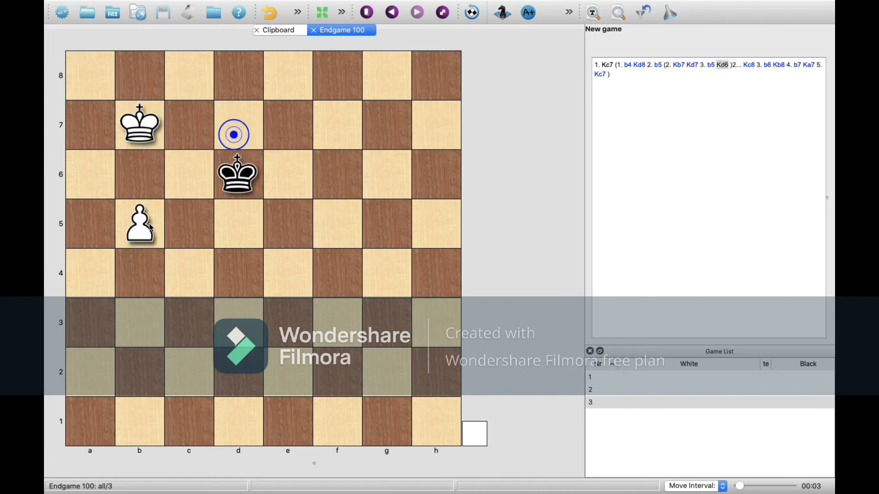
{"action": "left_click_drag", "start_coordinate": [146, 224], "coordinate": [137, 184]}
Return to the starting position, replay 1. Kc7 and extend the main line with Ke6 2. b4 Kd5 3. b5 Kc5 4. b6
{"action": "key", "text": "Left"}
{"action": "scroll", "coordinate": [136, 184], "scroll_direction": "up", "scroll_amount": 6}
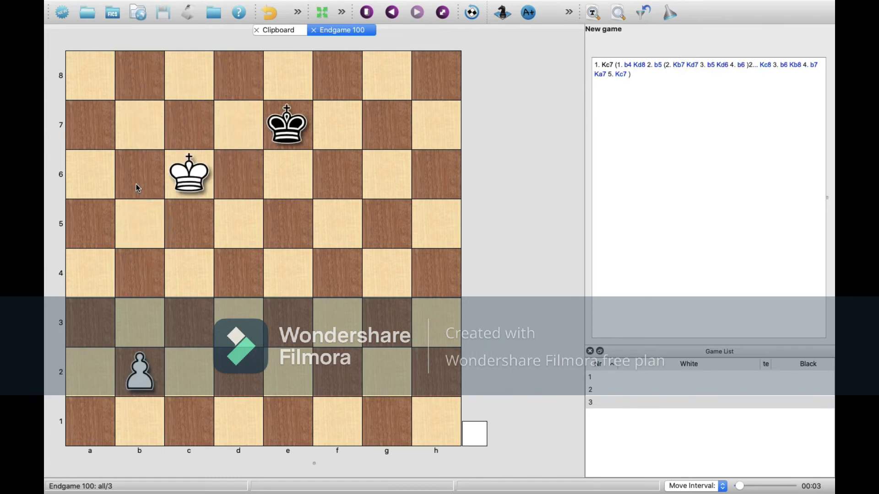
{"action": "left_click", "coordinate": [190, 133]}
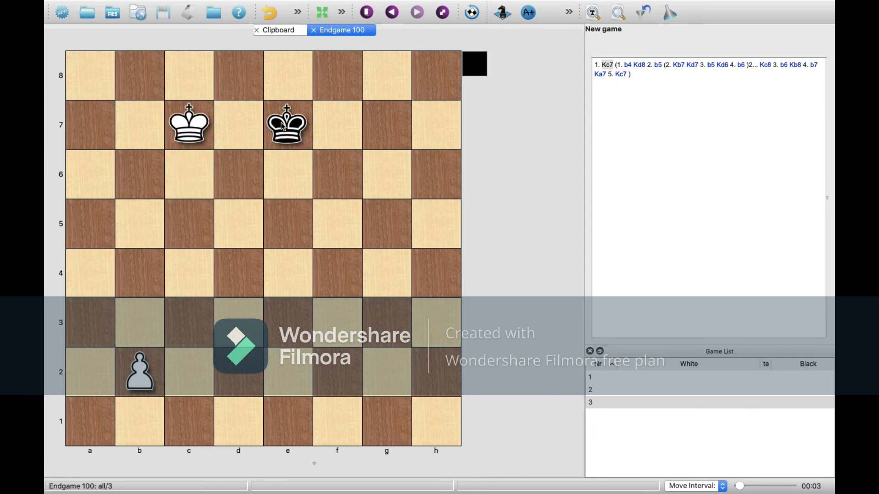
{"action": "left_click_drag", "start_coordinate": [283, 126], "coordinate": [285, 174]}
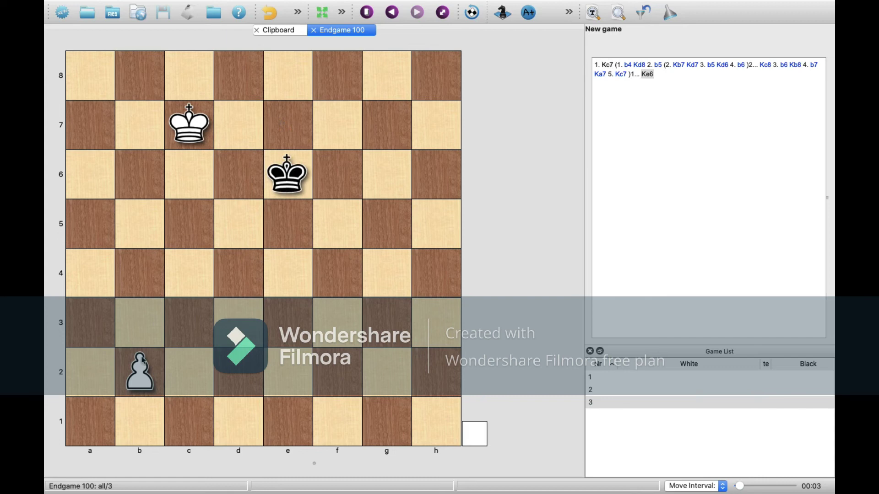
{"action": "left_click_drag", "start_coordinate": [143, 362], "coordinate": [138, 273]}
{"action": "left_click_drag", "start_coordinate": [287, 179], "coordinate": [244, 213]}
{"action": "left_click_drag", "start_coordinate": [137, 274], "coordinate": [133, 224]}
{"action": "left_click_drag", "start_coordinate": [237, 223], "coordinate": [189, 223]}
{"action": "left_click_drag", "start_coordinate": [130, 222], "coordinate": [138, 172]}
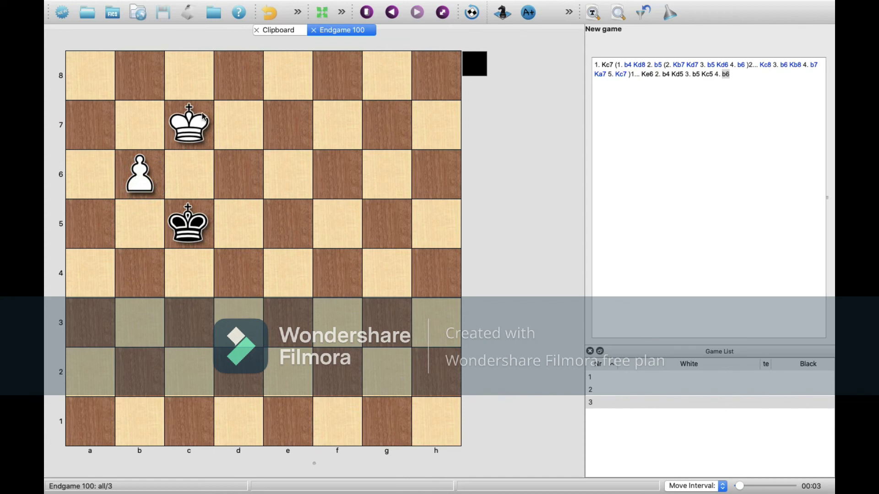
Step back through the main line to the position after 1. Kc7 and select the black king on e7
{"action": "key", "text": "Left"}
{"action": "key", "text": "Left"}
{"action": "key", "text": "Left"}
{"action": "key", "text": "Left"}
{"action": "key", "text": "Left"}
{"action": "key", "text": "Left"}
{"action": "key", "text": "Left"}
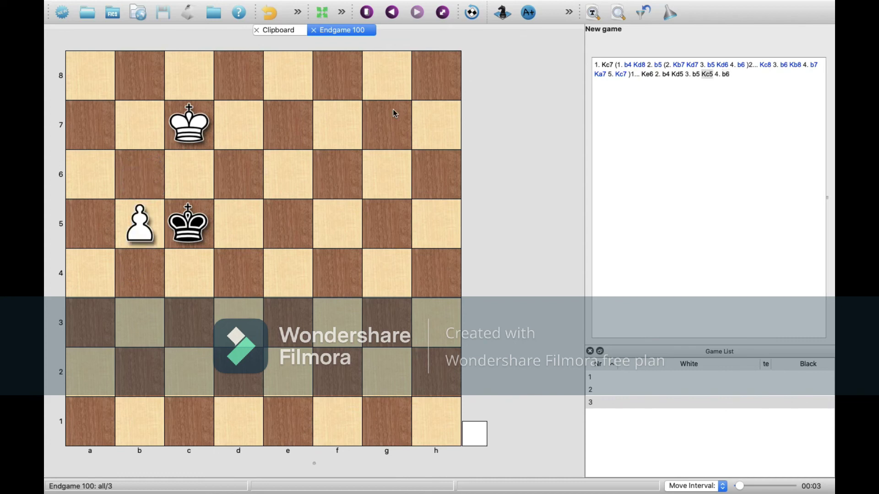
{"action": "key", "text": "Right"}
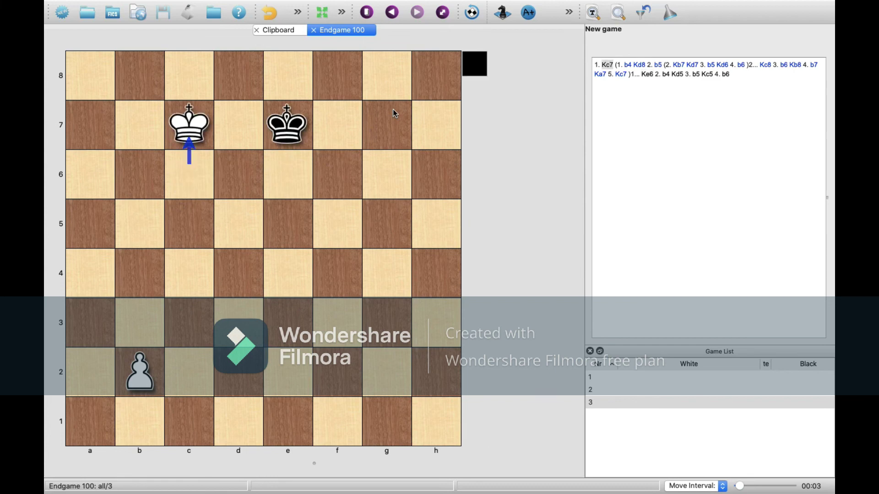
{"action": "mouse_move", "coordinate": [285, 127]}
{"action": "left_mouse_down"}
{"action": "mouse_move", "coordinate": [368, 130]}
{"action": "mouse_move", "coordinate": [287, 126]}
{"action": "left_mouse_up"}
{"action": "mouse_move", "coordinate": [287, 127]}
{"action": "left_mouse_down"}
{"action": "mouse_move", "coordinate": [387, 126]}
{"action": "mouse_move", "coordinate": [287, 127]}
{"action": "left_mouse_up"}
{"action": "left_click", "coordinate": [273, 122]}
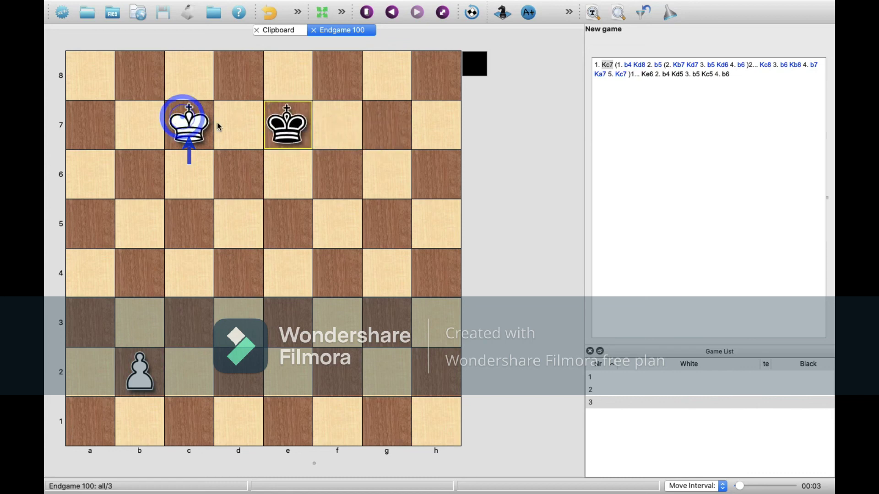